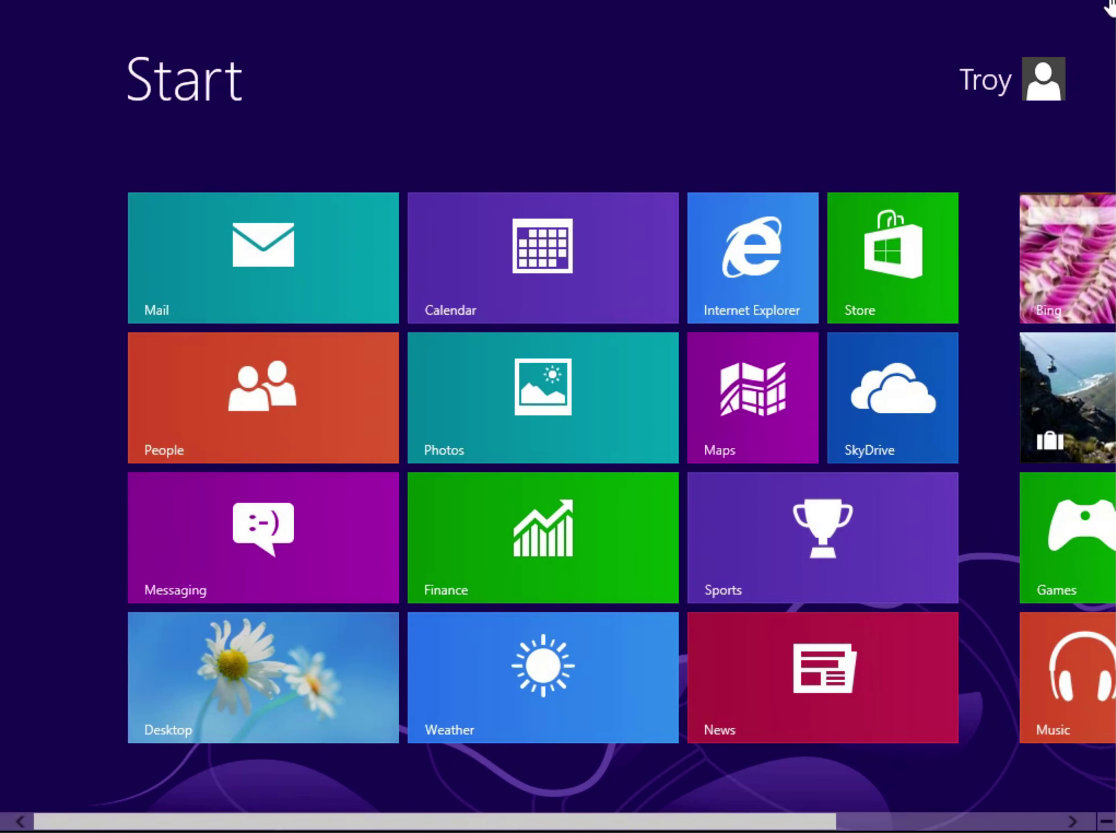
# Open PC settings and show the Users page.
pyautogui.moveTo(1113, 5)
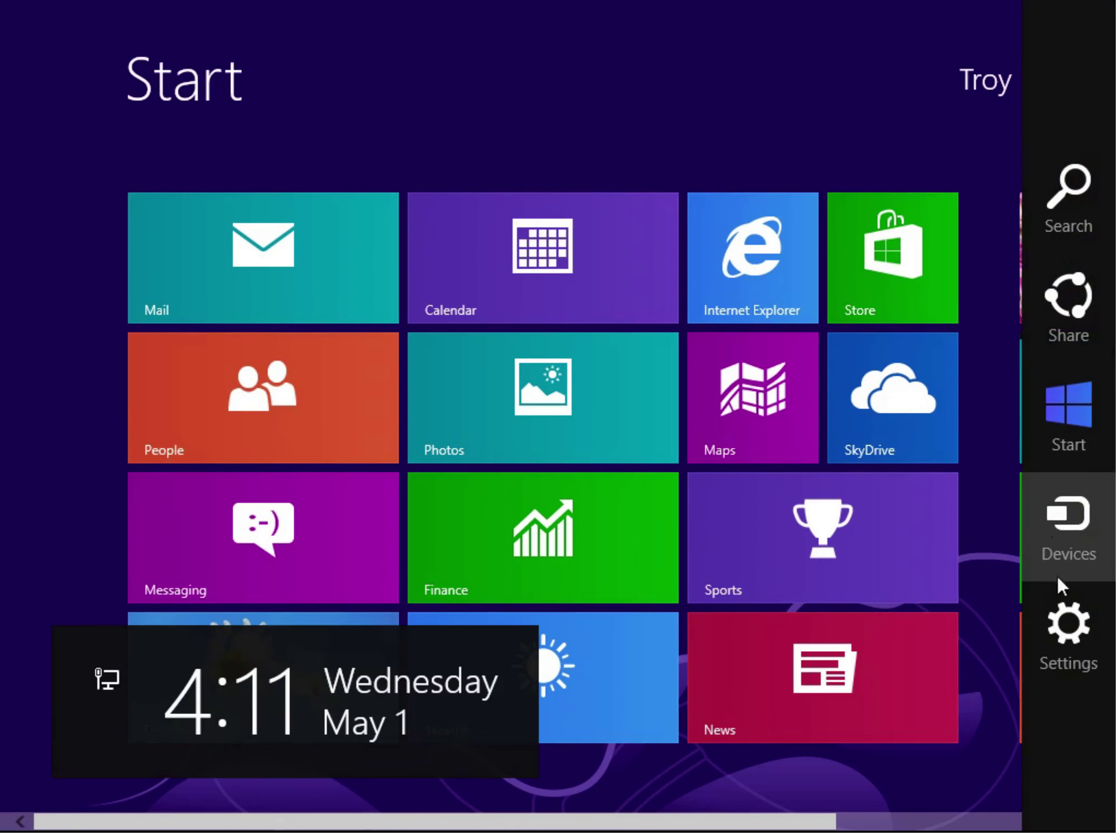
pyautogui.click(1067, 624)
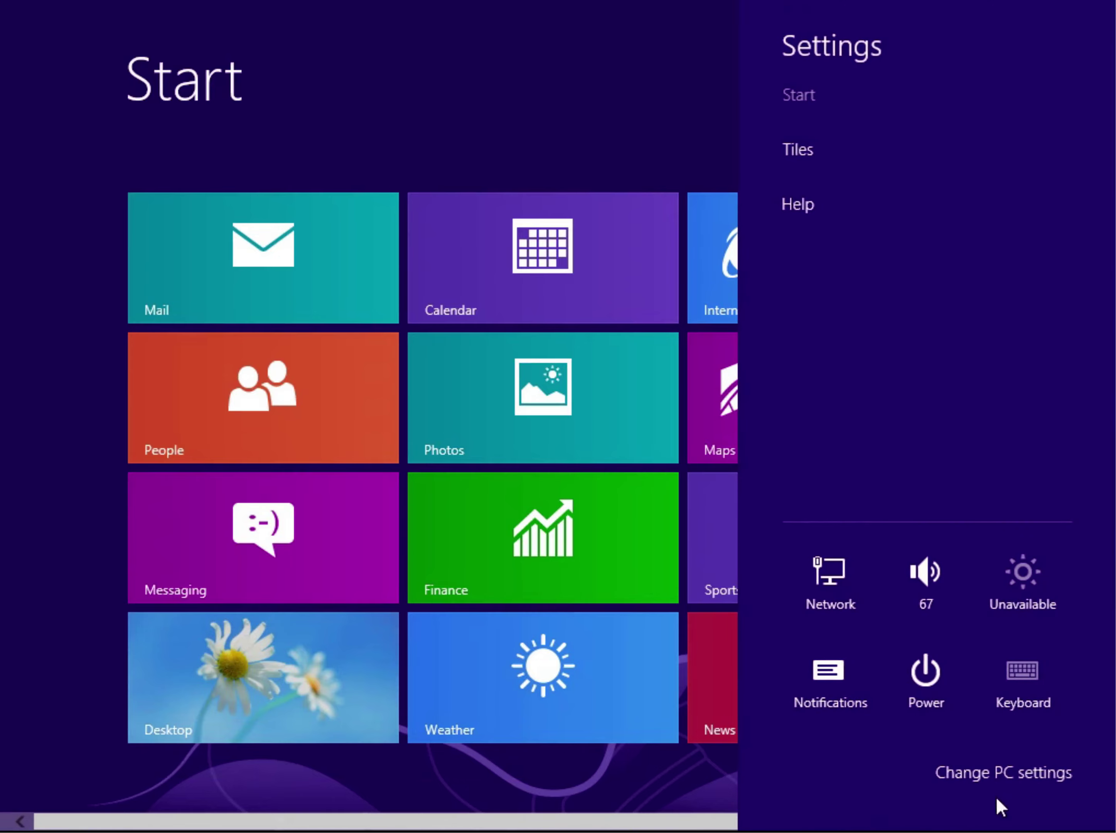
pyautogui.click(1003, 776)
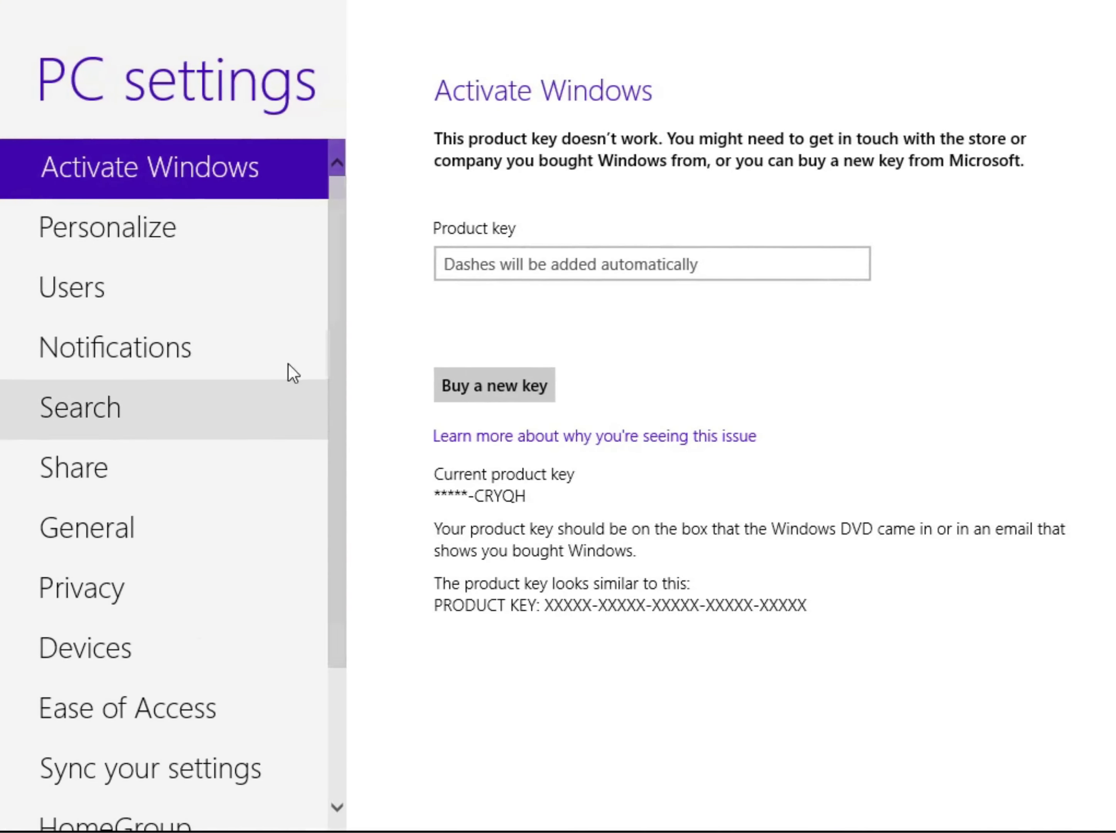
pyautogui.click(252, 313)
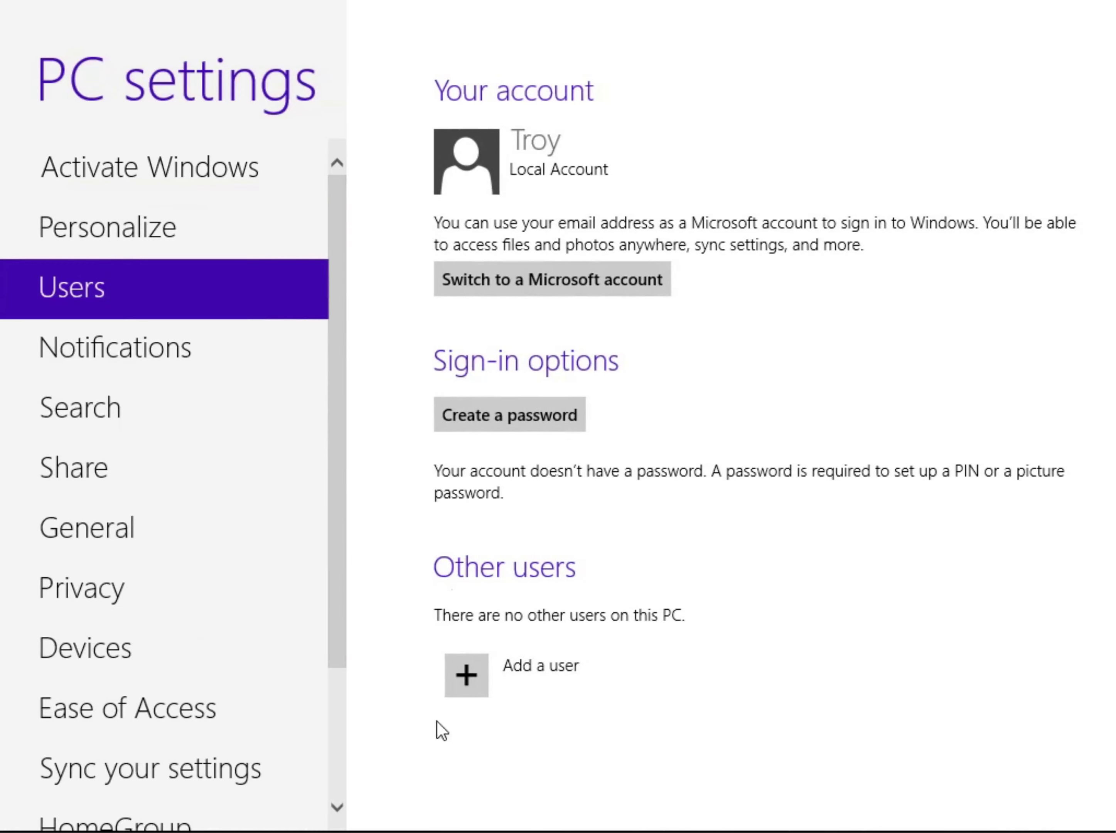
# Add a first new user as a local account, entering the person's first name as user name and leaving the password blank.
pyautogui.click(447, 702)
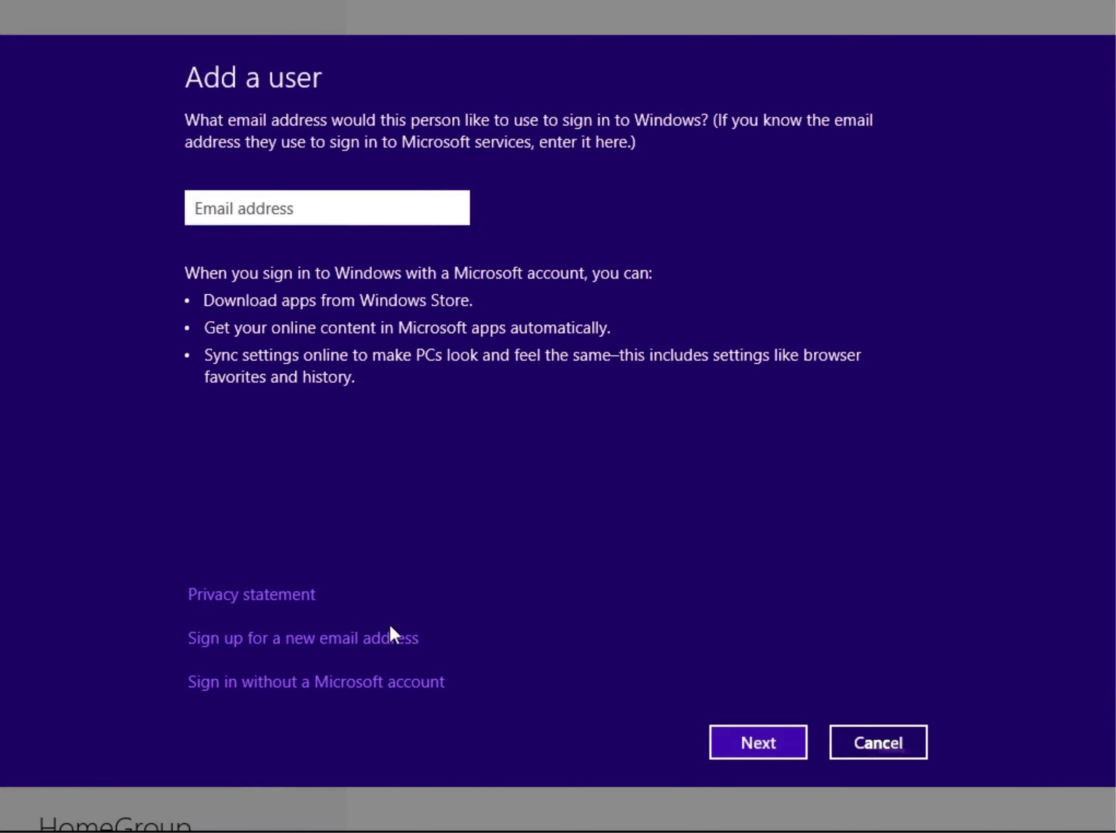
pyautogui.click(378, 681)
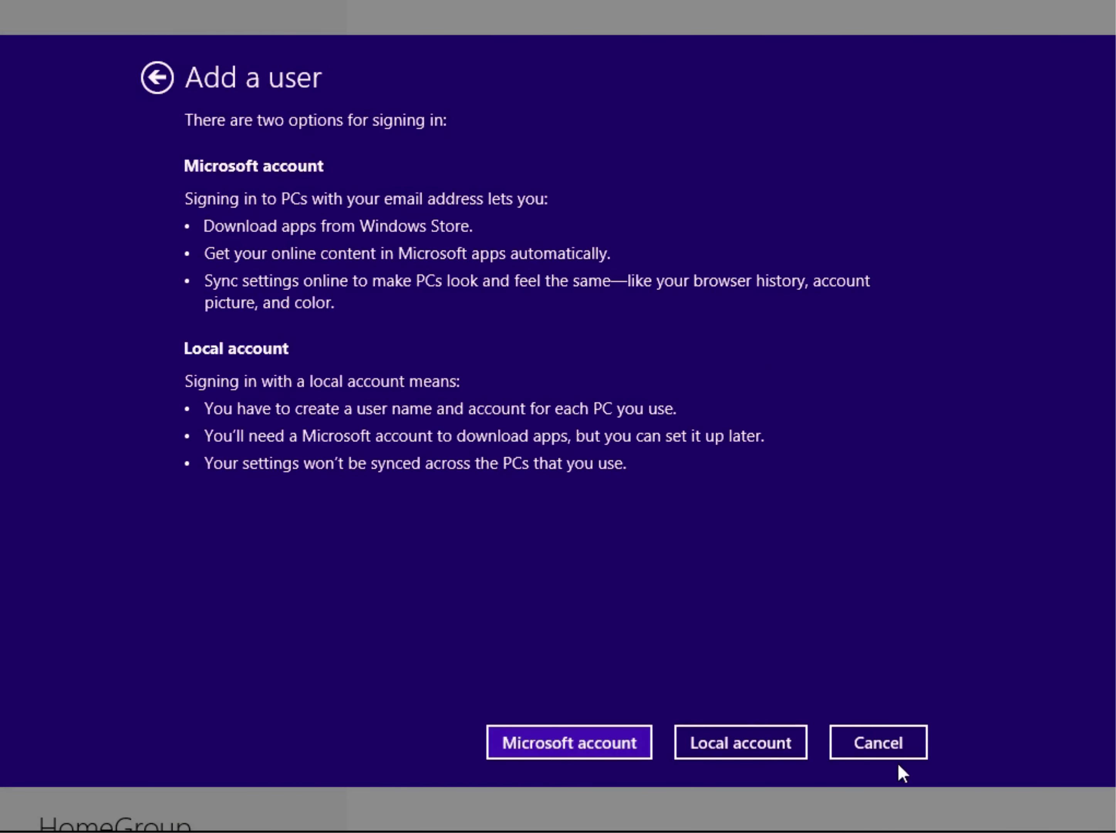
pyautogui.click(777, 751)
pyautogui.write('Gabriue')
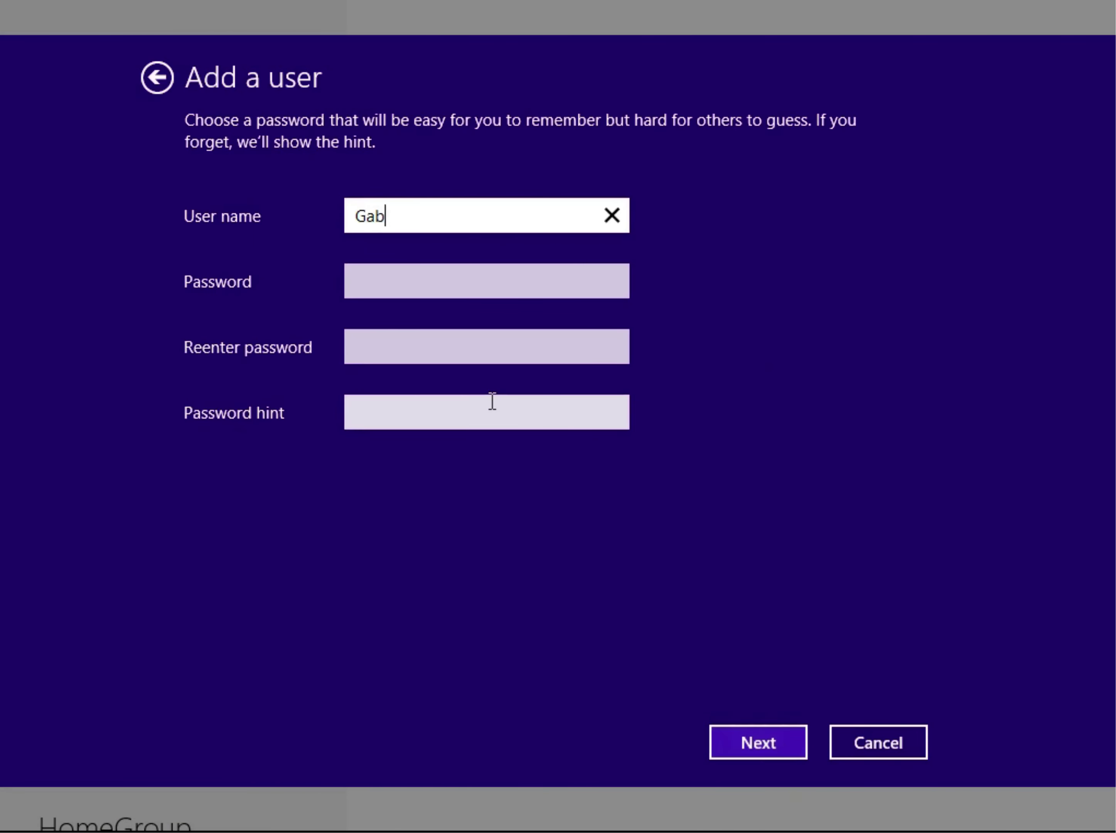
pyautogui.press('BackSpace')
pyautogui.press('BackSpace')
pyautogui.write('ella')
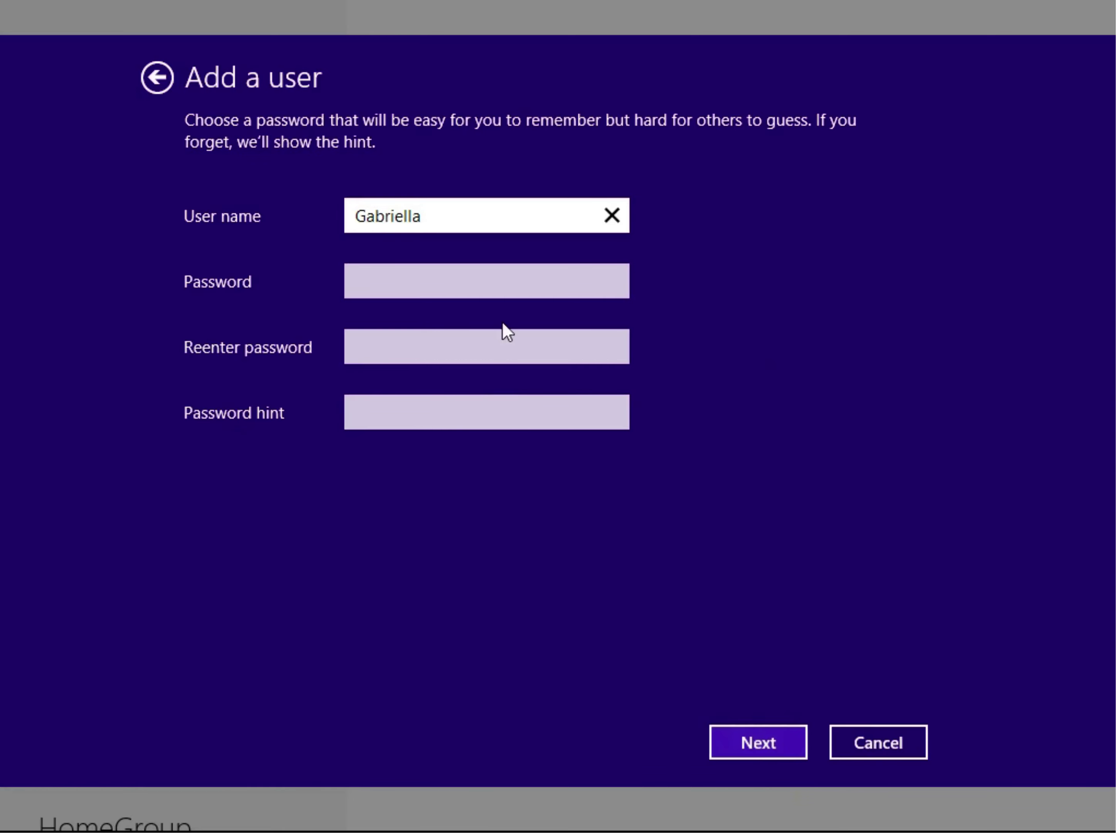
pyautogui.click(752, 745)
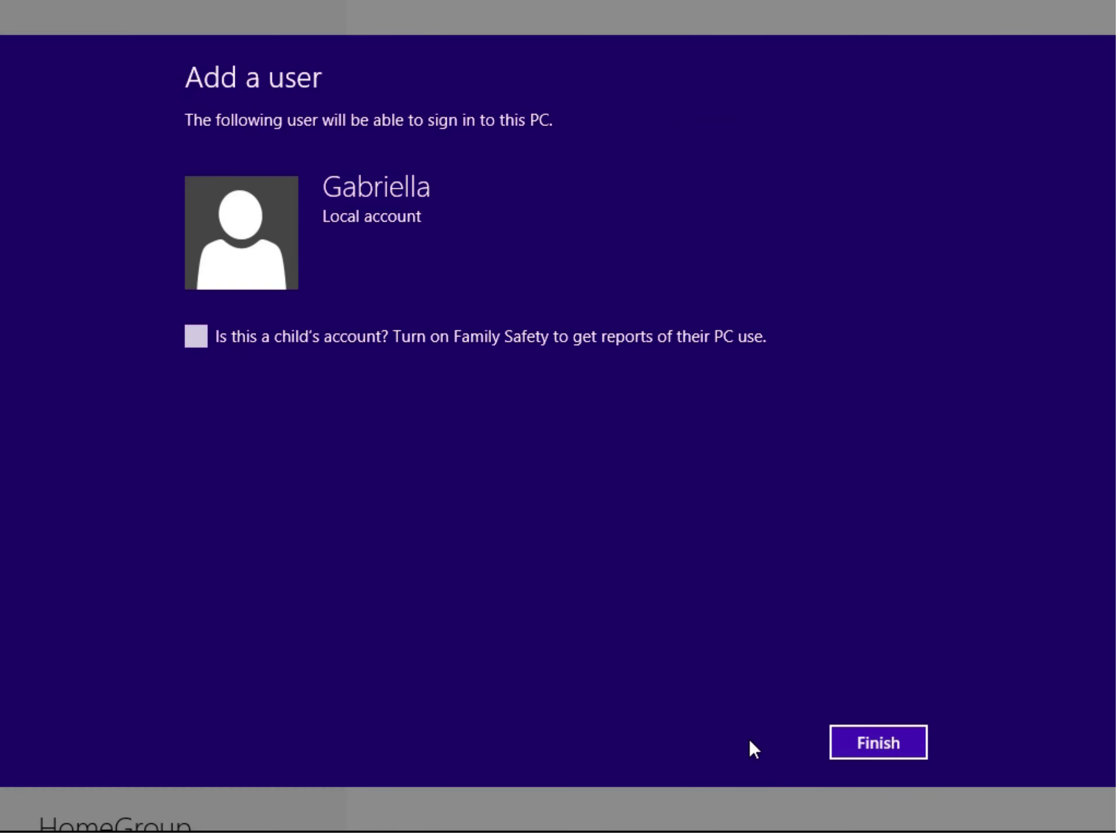
pyautogui.click(848, 726)
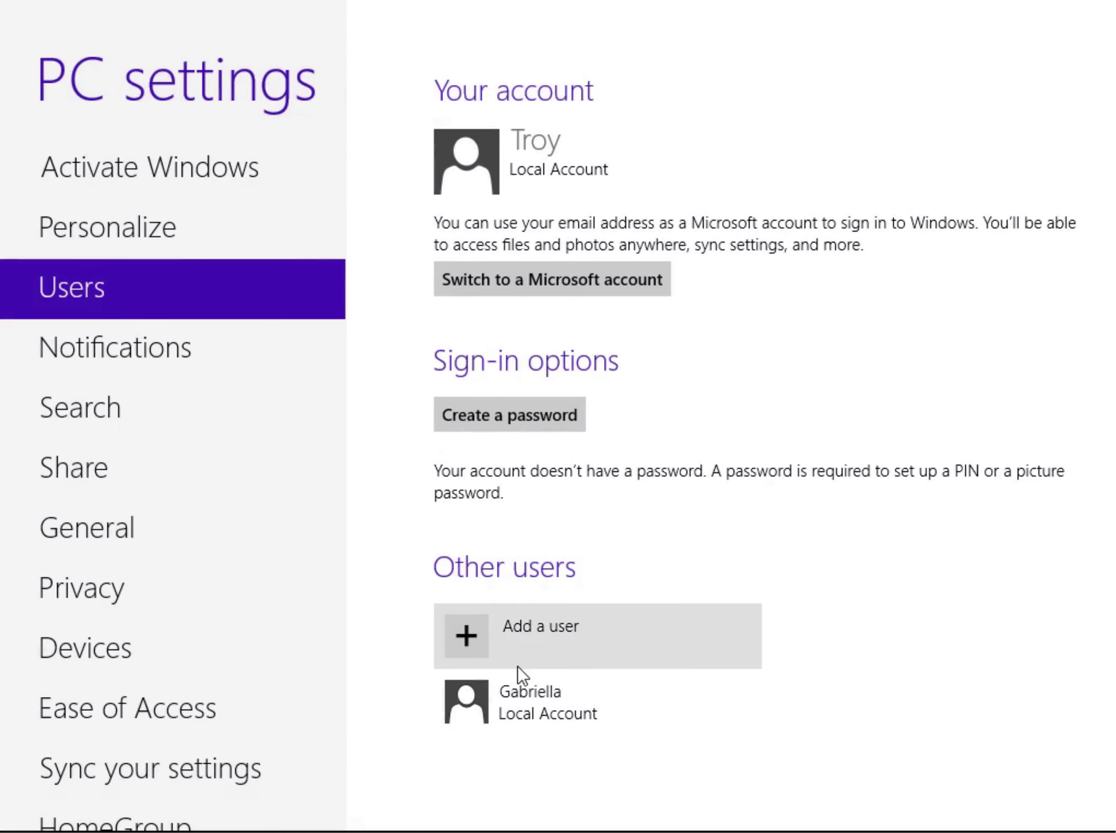
# Add a second local account without a password, entering that person's first name as the user name.
pyautogui.click(519, 642)
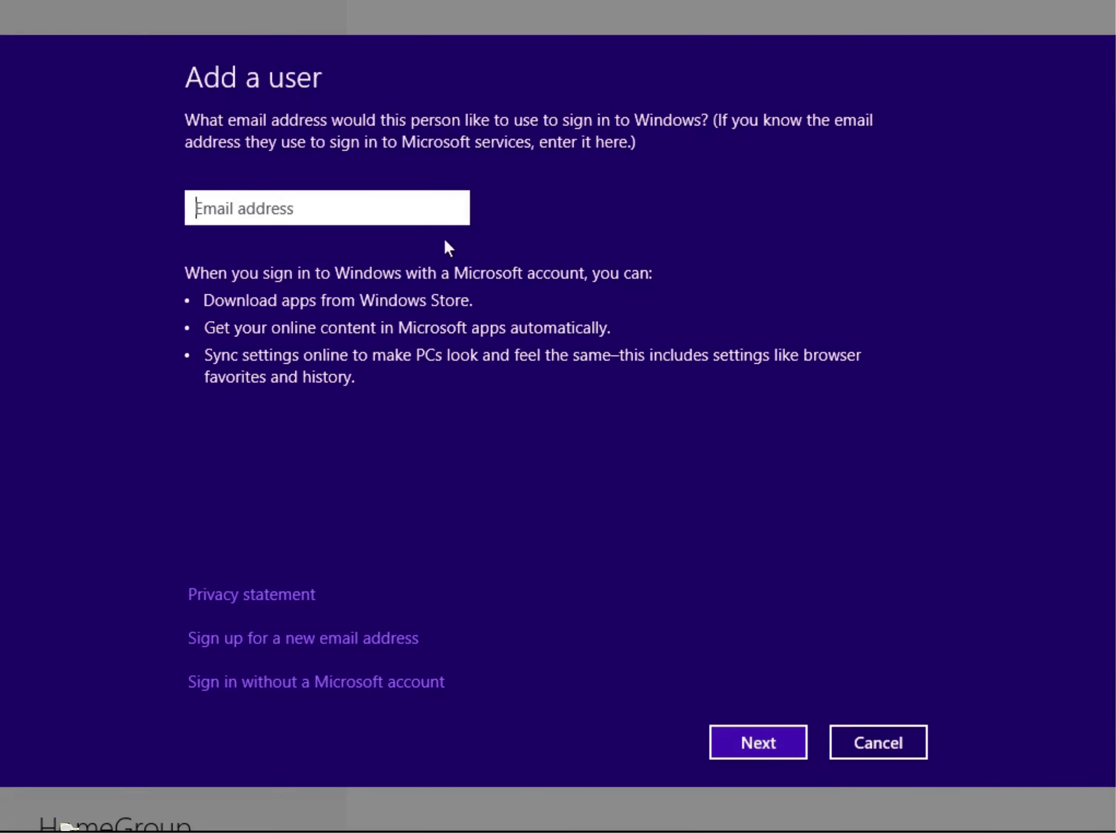
pyautogui.click(411, 692)
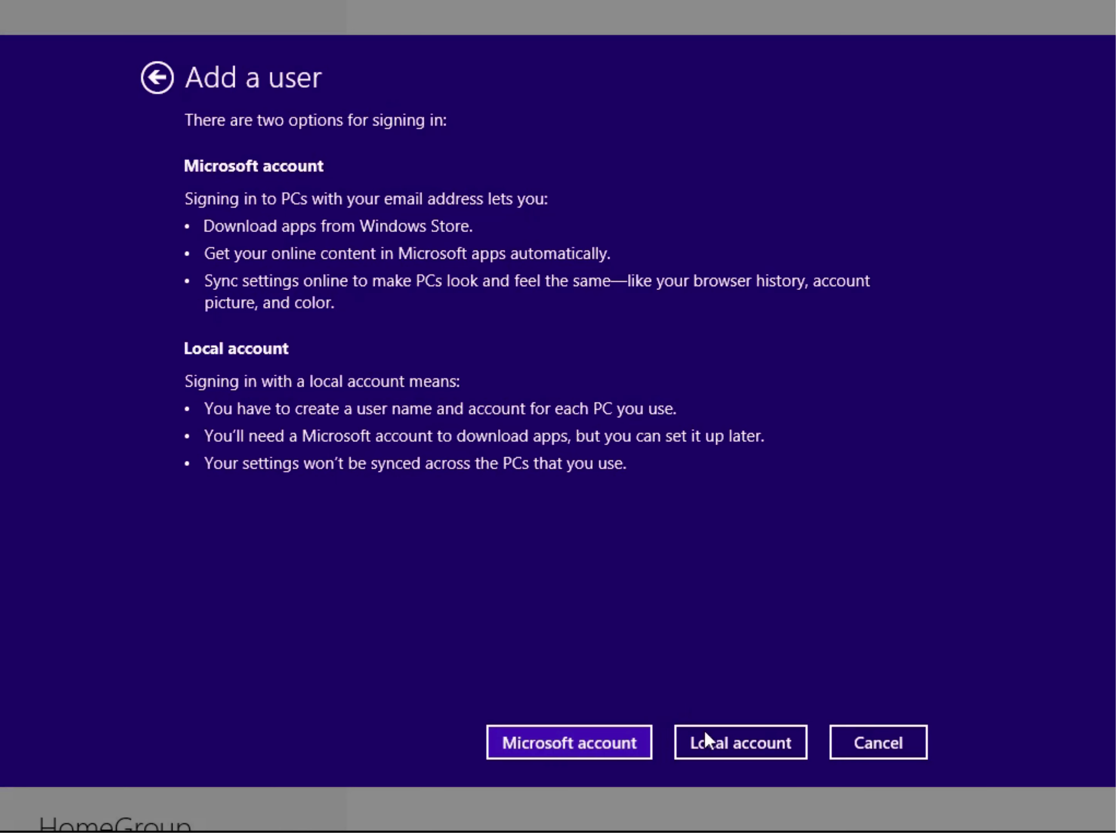
pyautogui.click(706, 737)
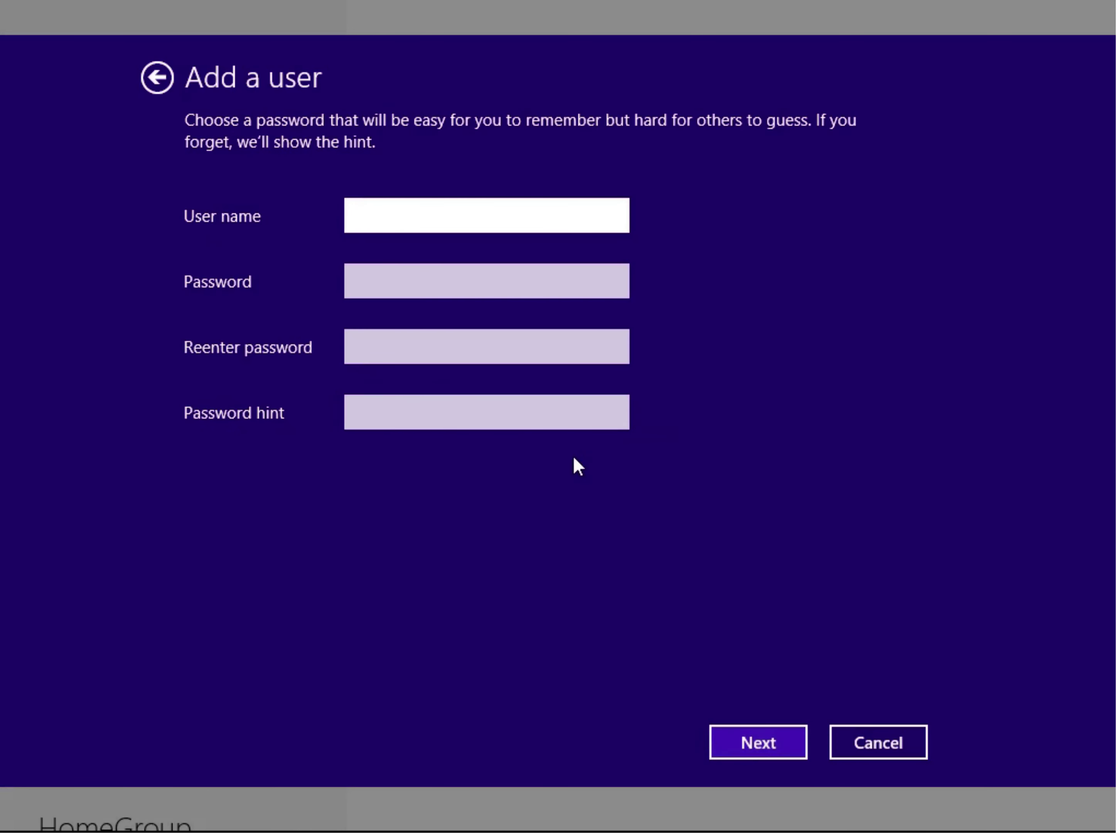
pyautogui.write('Sharpay')
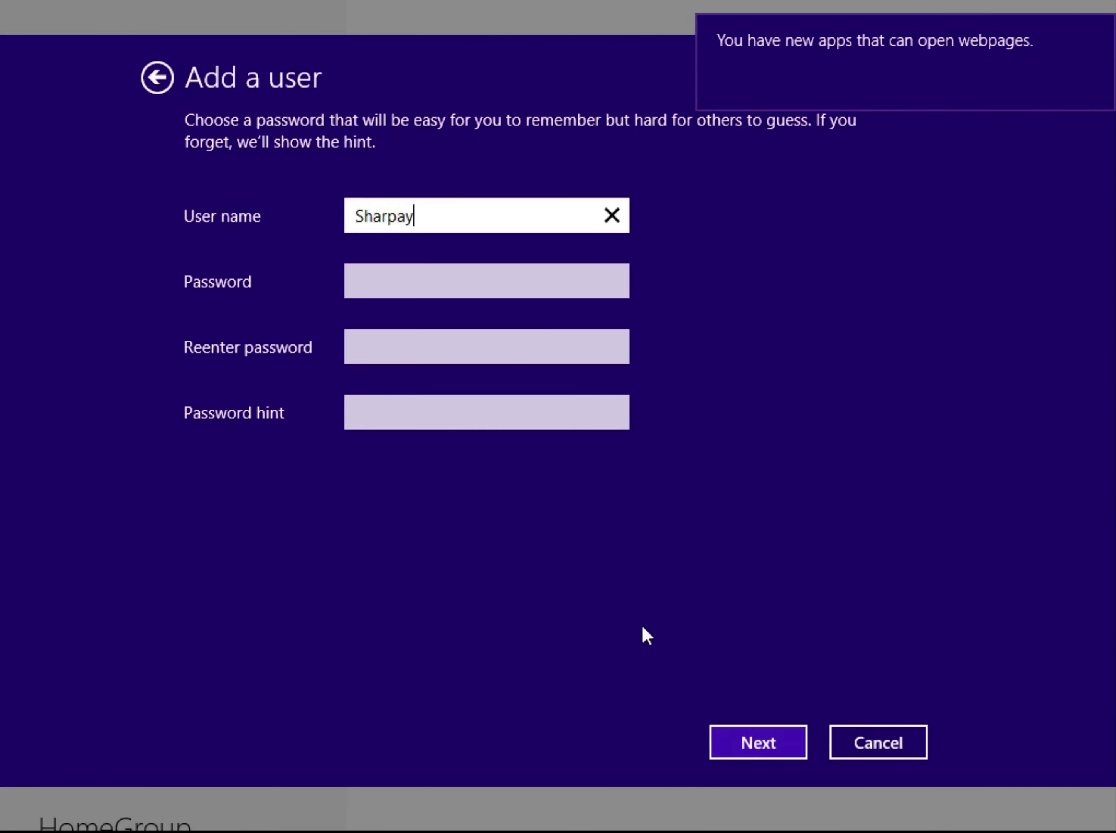
pyautogui.click(733, 741)
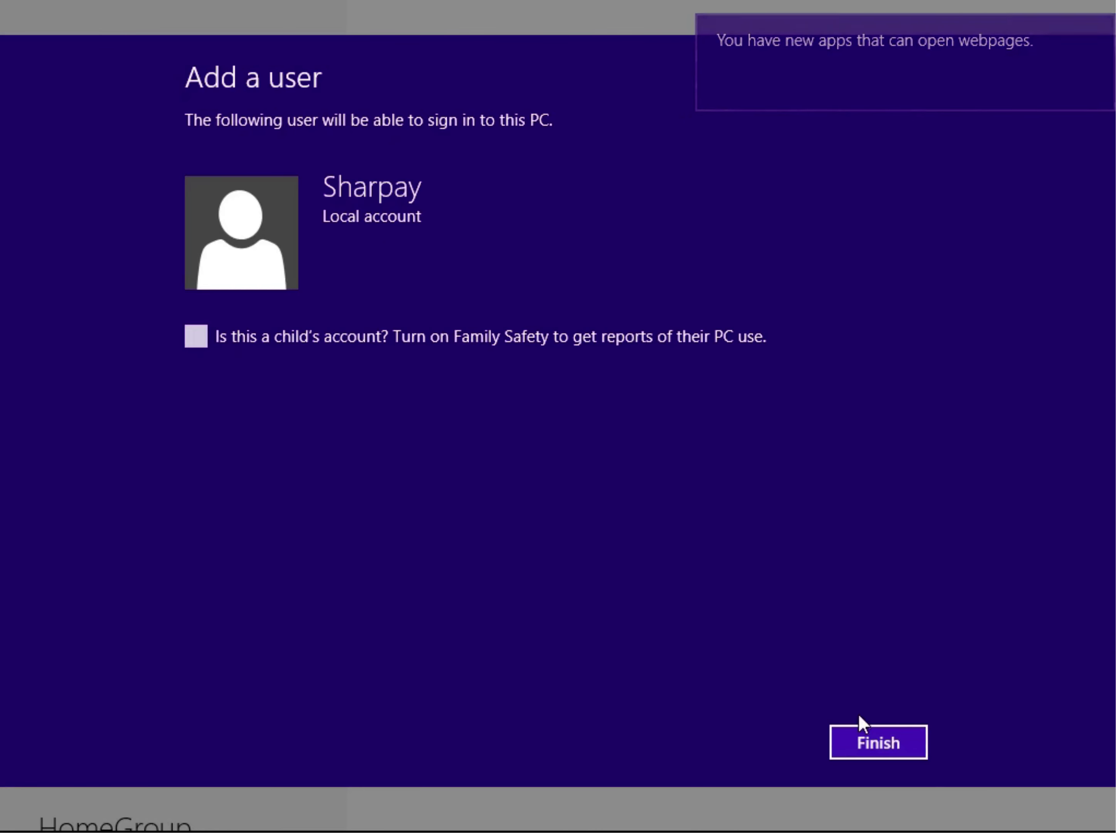
pyautogui.click(898, 730)
# Add a third local user account with only the person's first name as user name and no password.
pyautogui.click(550, 618)
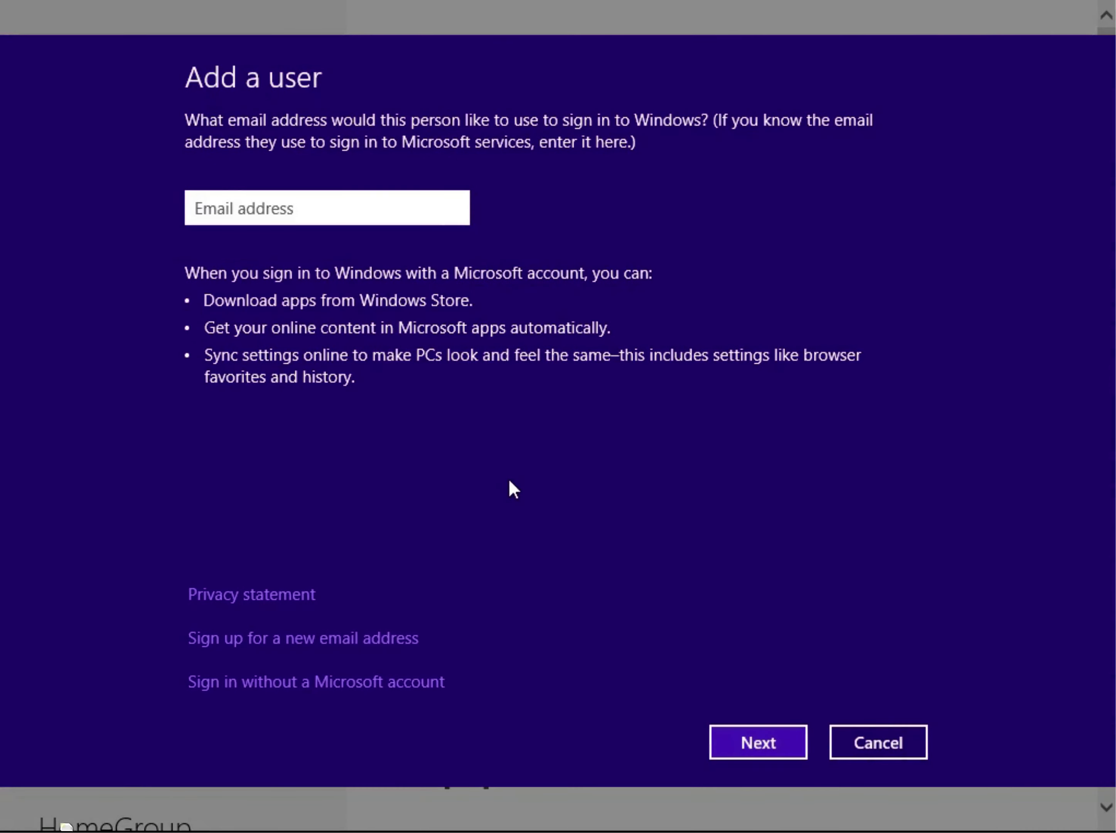
pyautogui.click(366, 682)
pyautogui.click(722, 748)
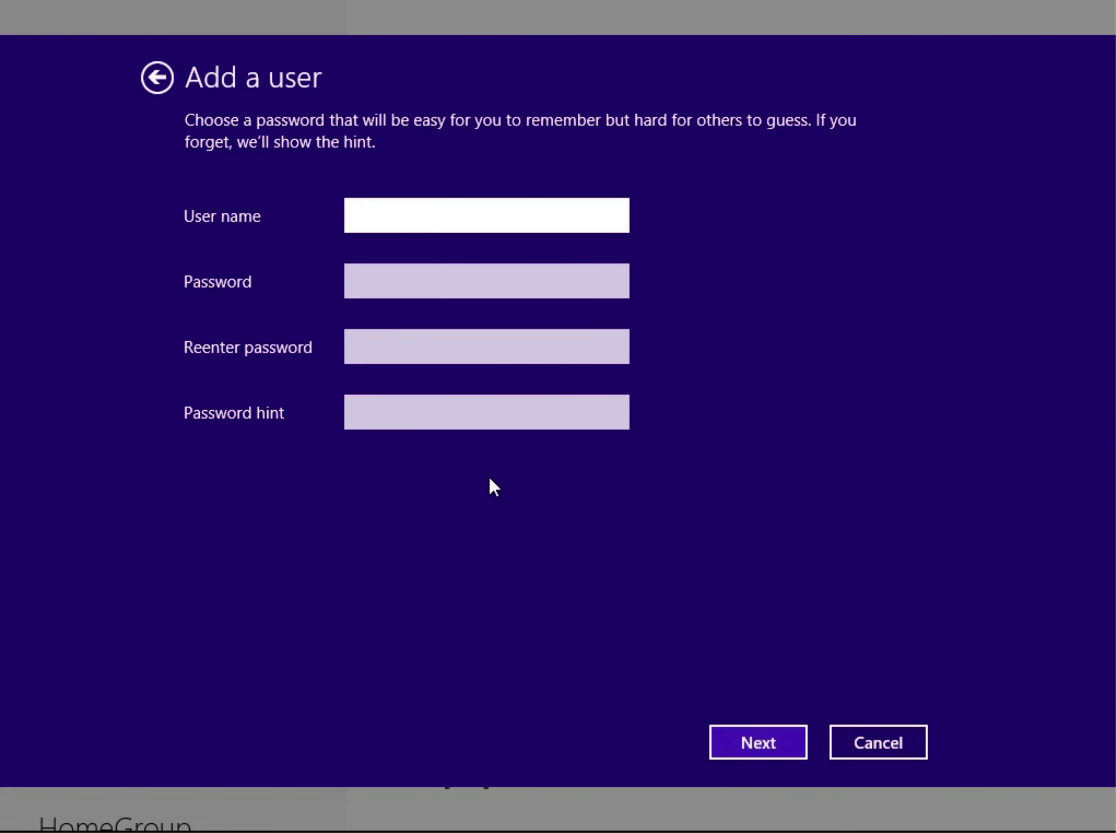
pyautogui.write('Ryan')
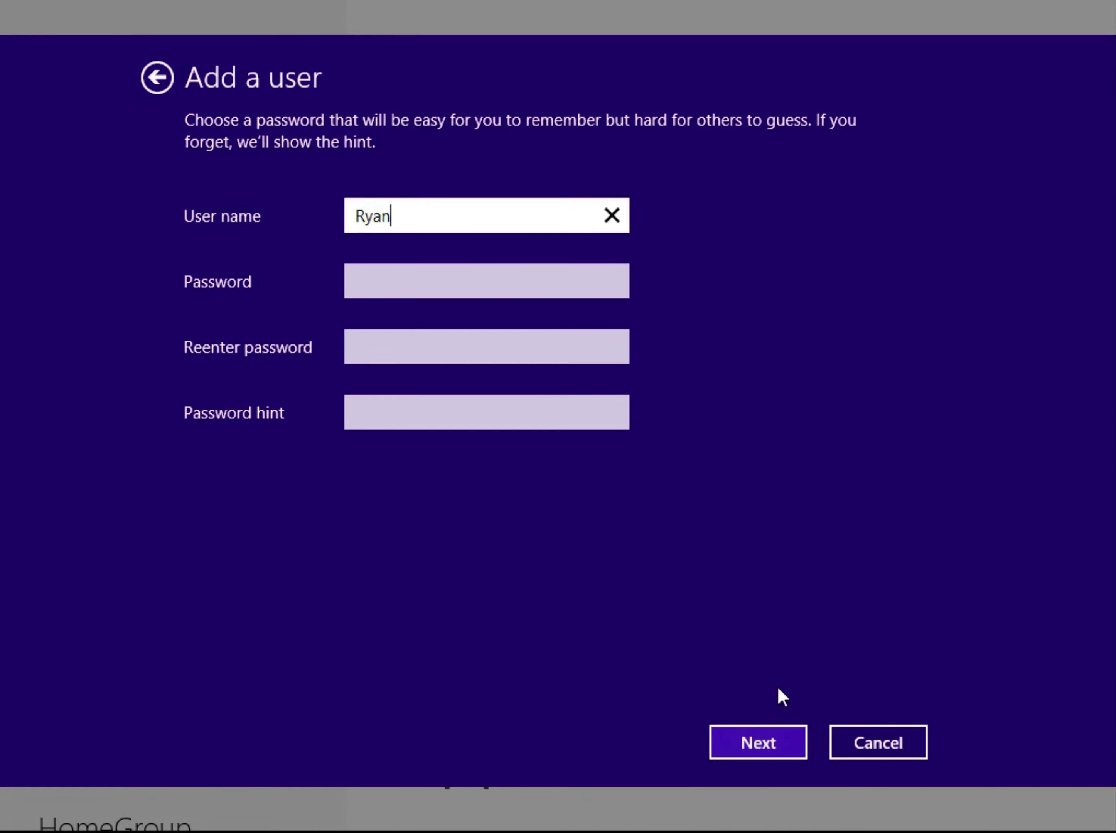
pyautogui.click(790, 740)
pyautogui.click(894, 742)
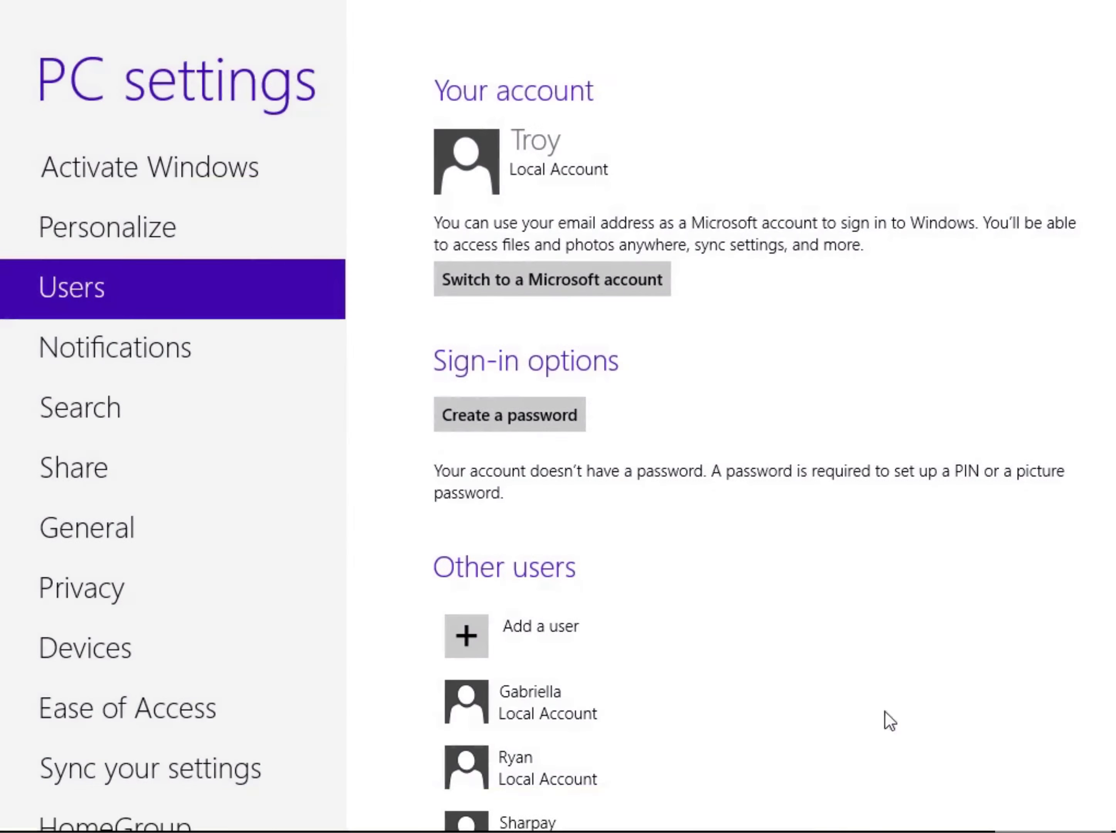
pyautogui.scroll(-2, 979, 600)
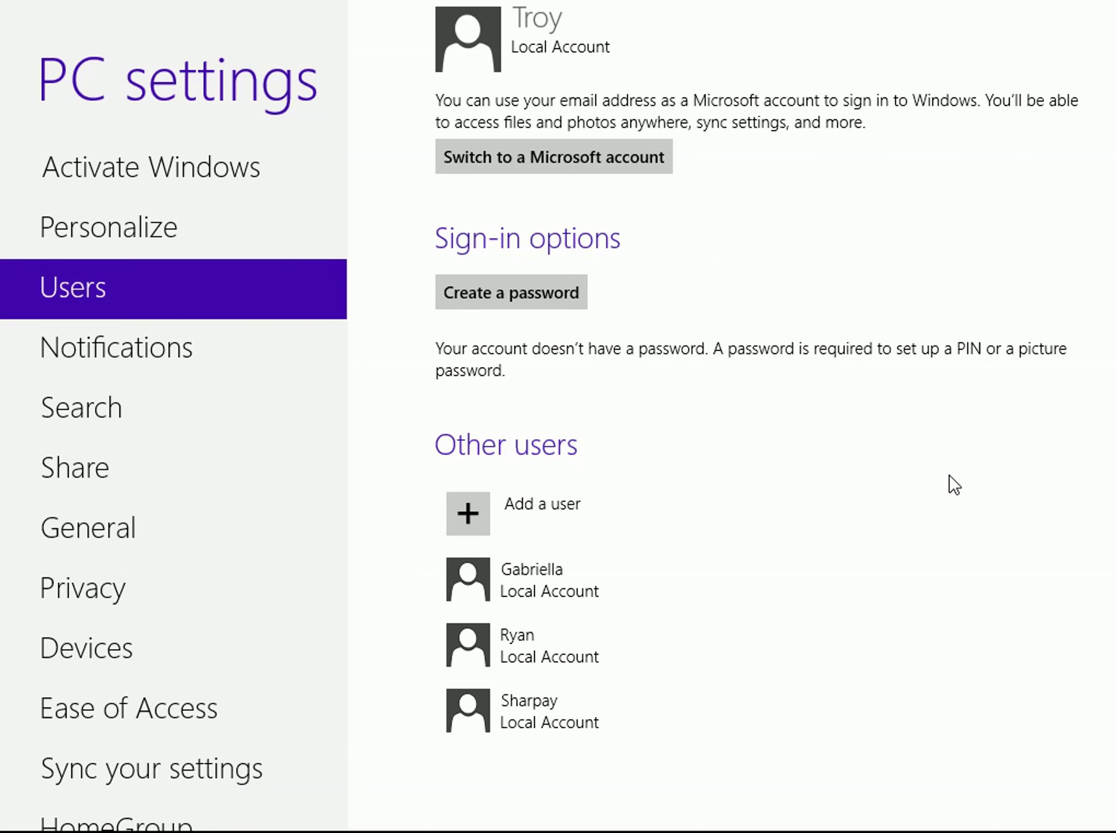
# Create a fourth local account without a password, entering the next person's first name as user name.
pyautogui.click(546, 544)
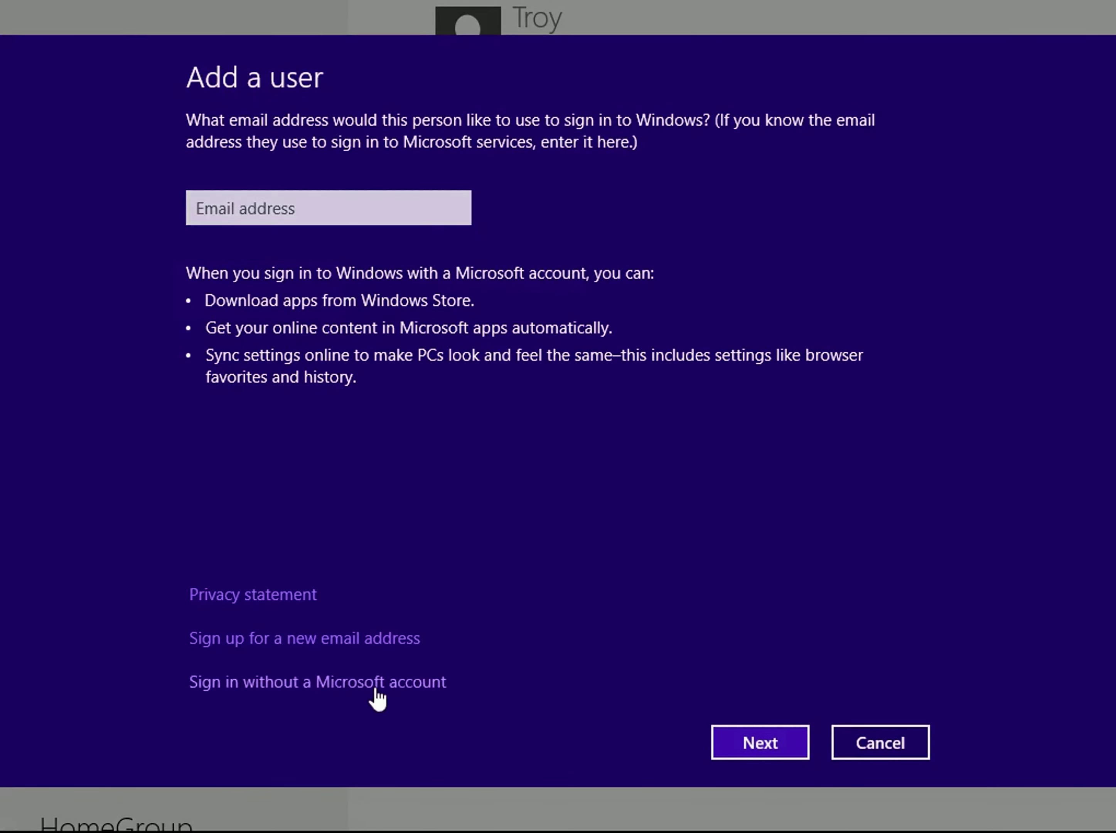
pyautogui.click(379, 699)
pyautogui.click(774, 753)
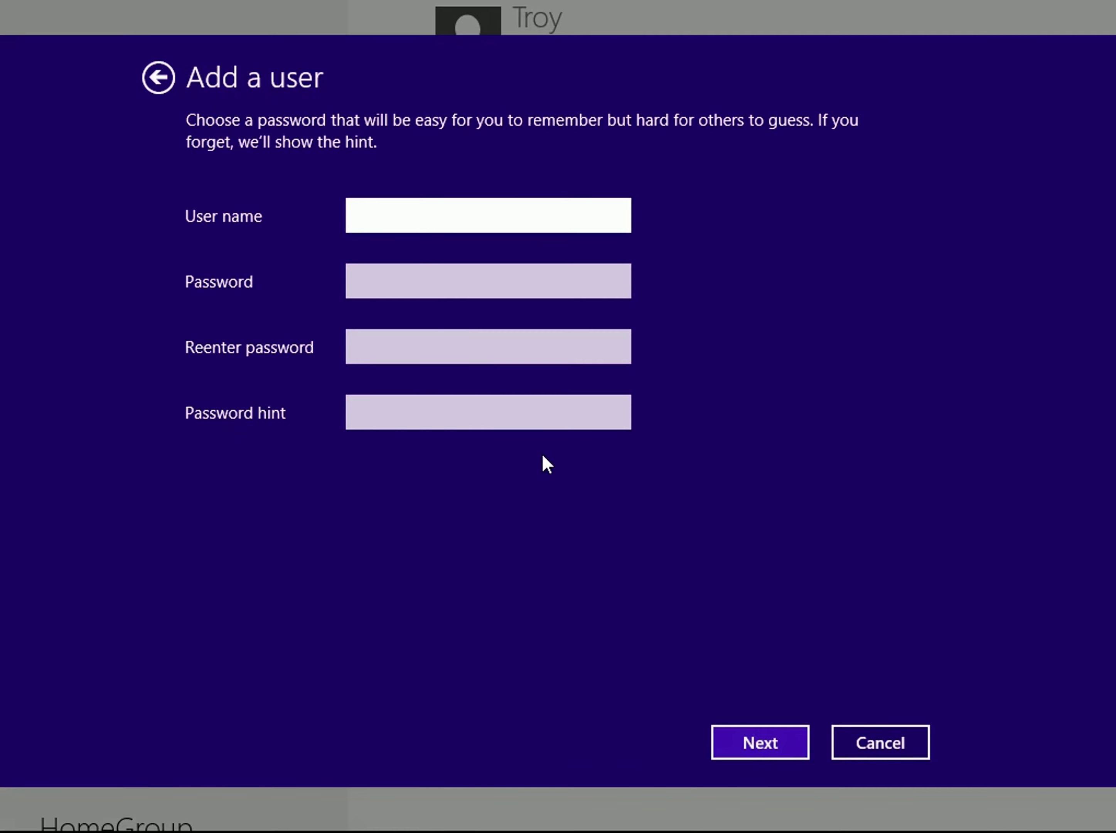
pyautogui.write('Taylor')
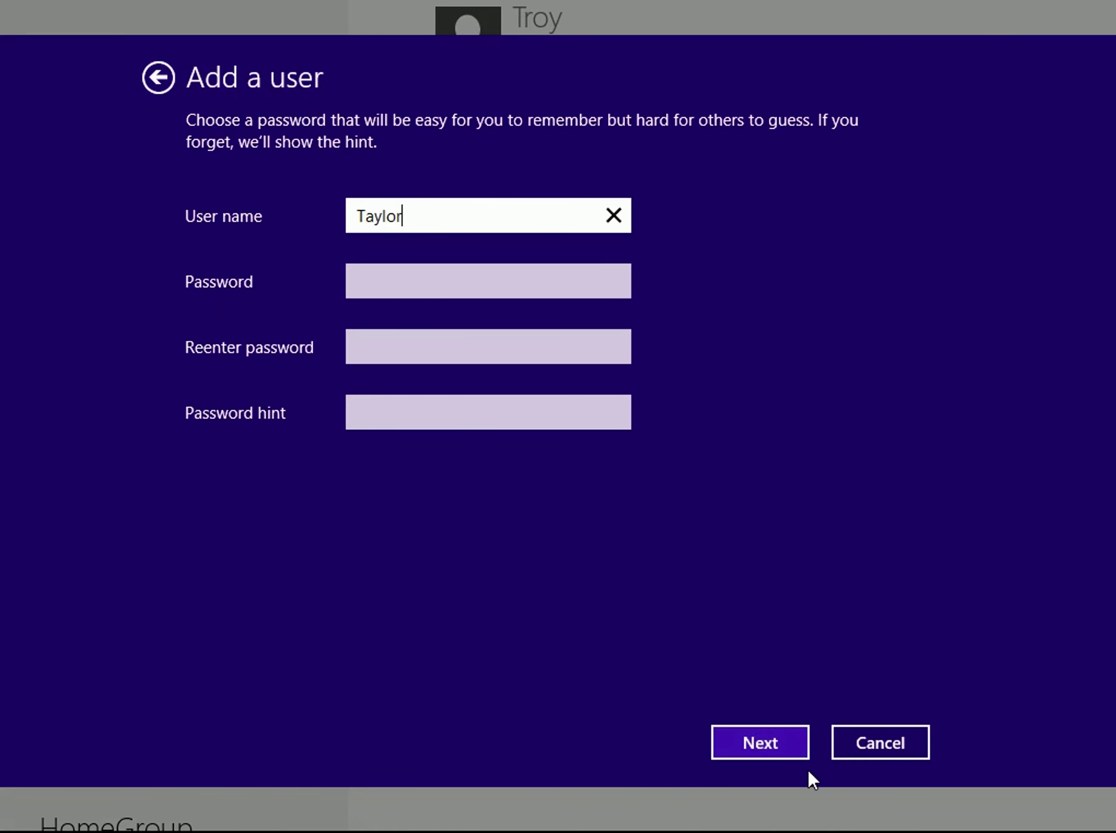
pyautogui.click(784, 757)
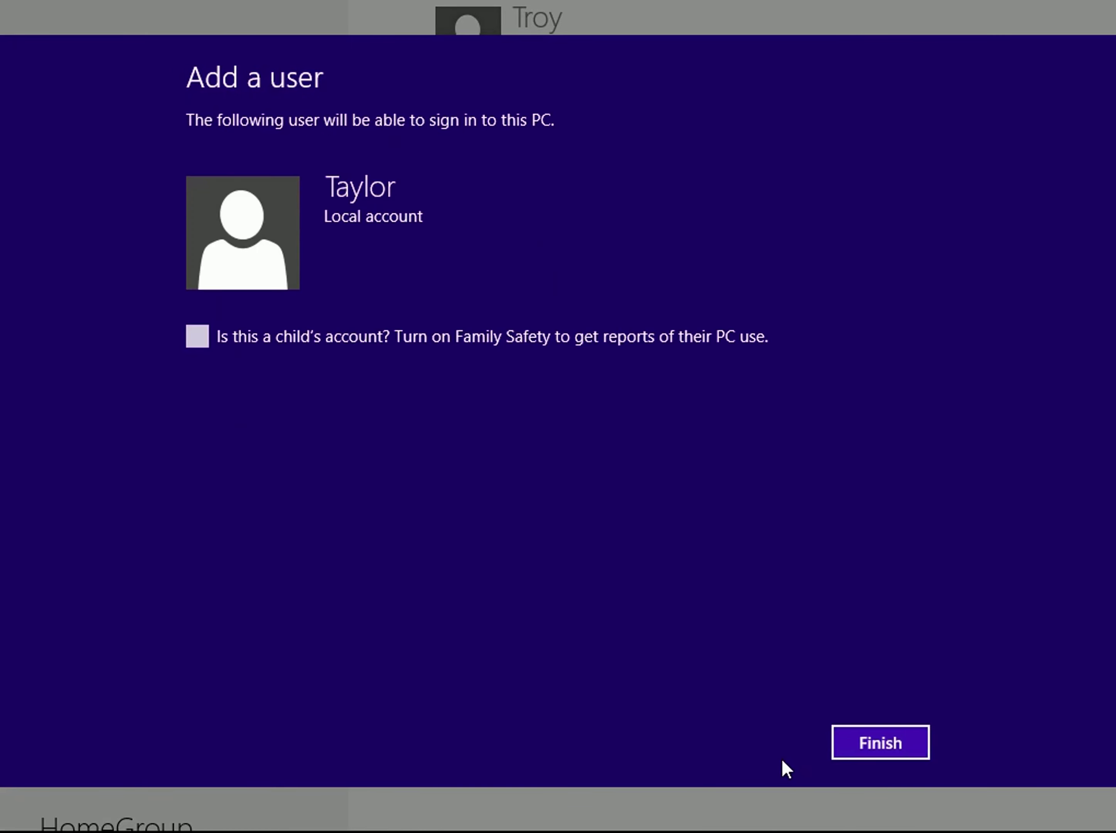
pyautogui.click(871, 741)
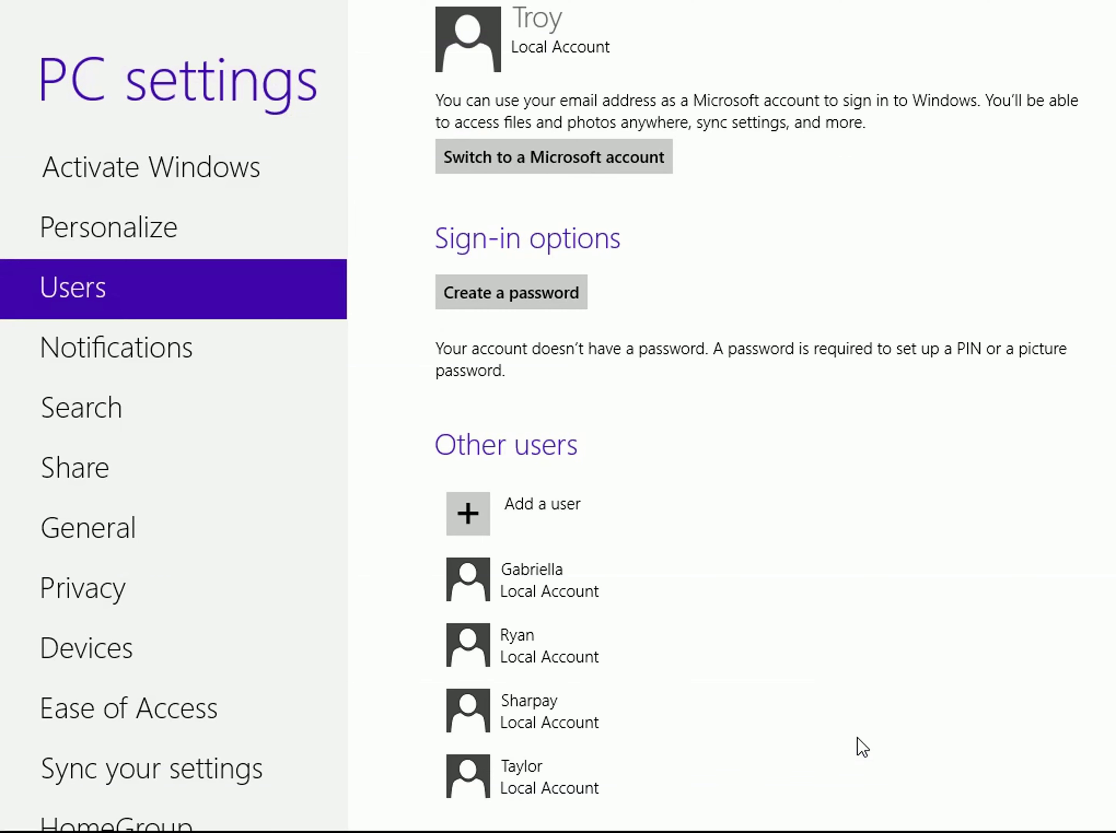
# Create a fifth local account with the person's first name as user name and no password, and review the Other users list.
pyautogui.click(615, 526)
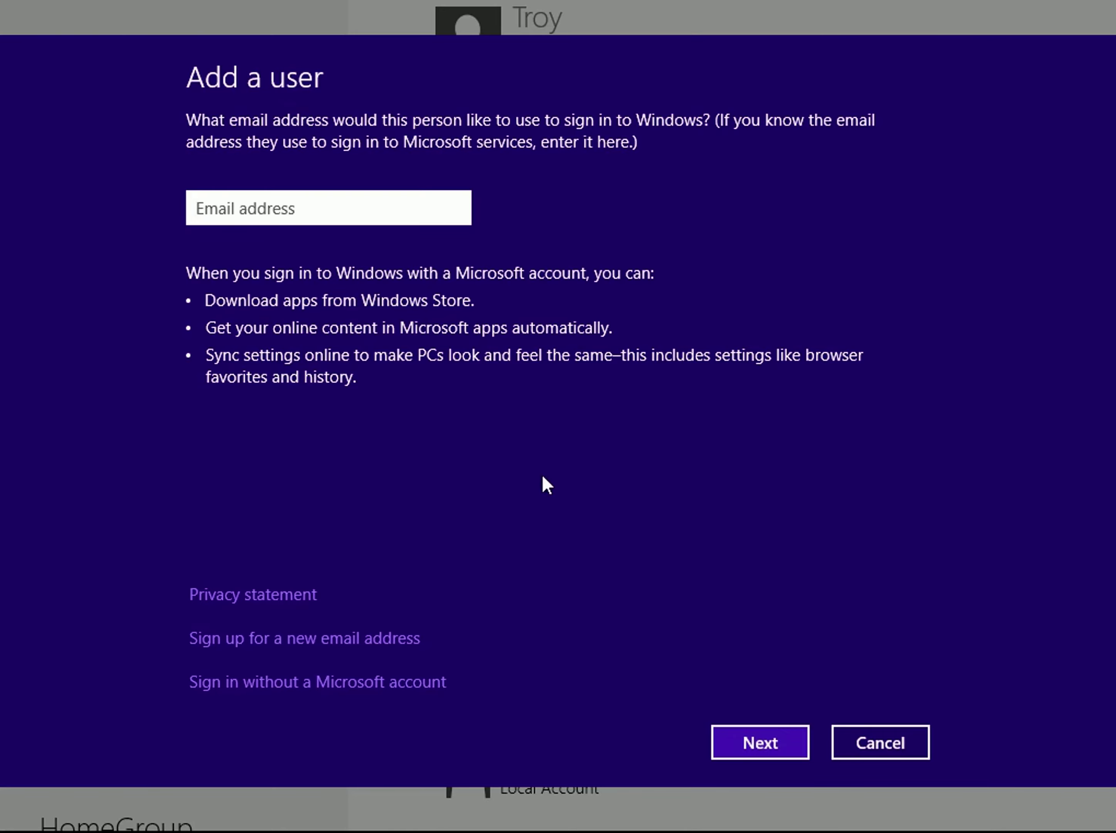
pyautogui.click(889, 743)
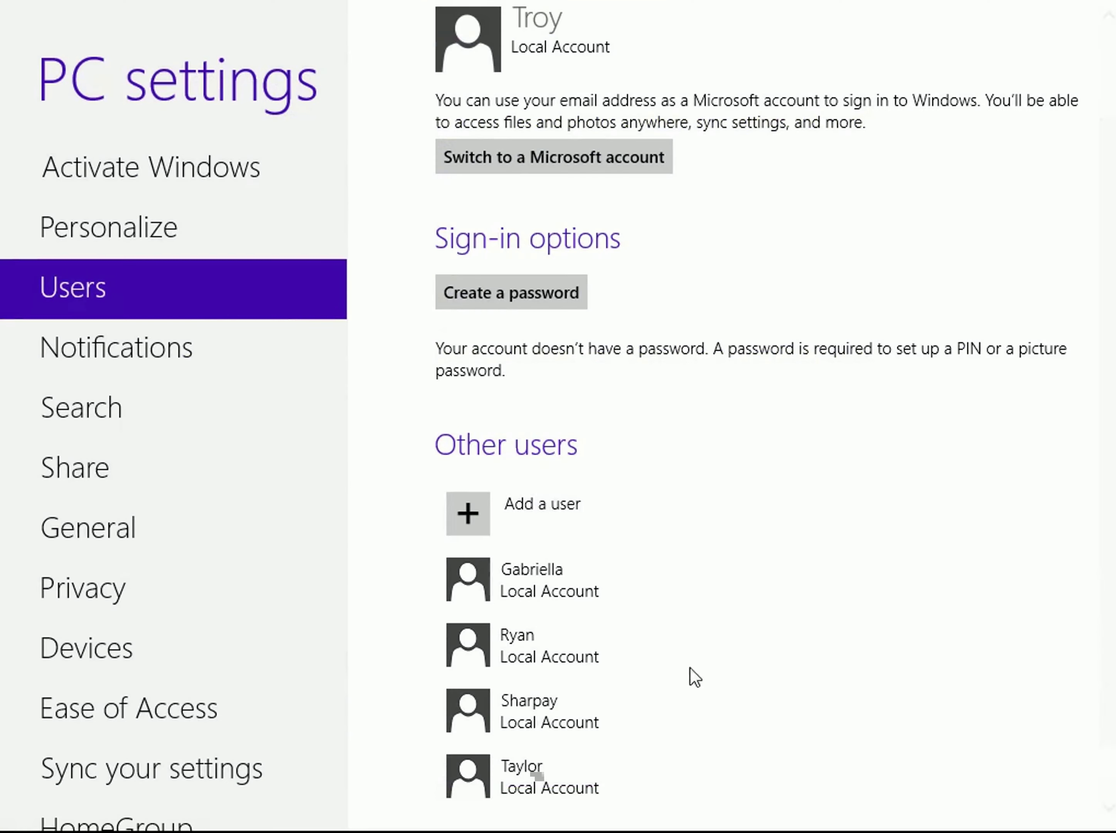
pyautogui.click(615, 536)
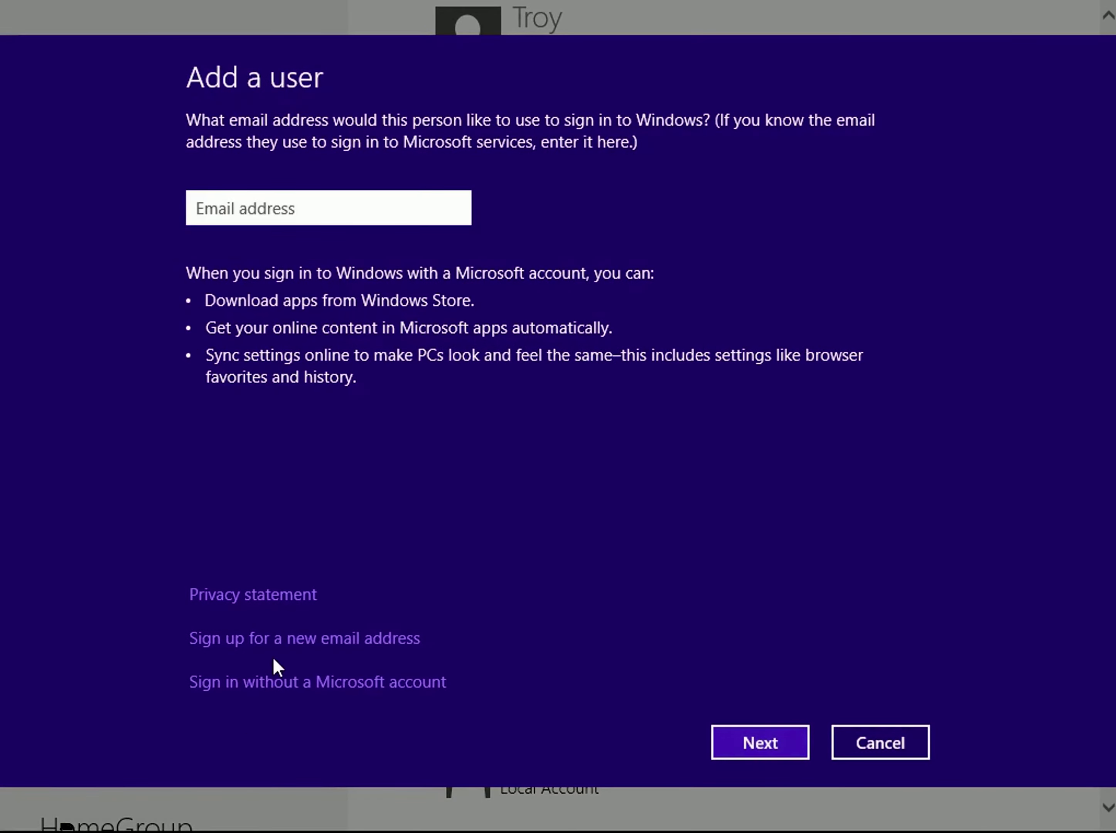
pyautogui.click(280, 682)
pyautogui.click(758, 742)
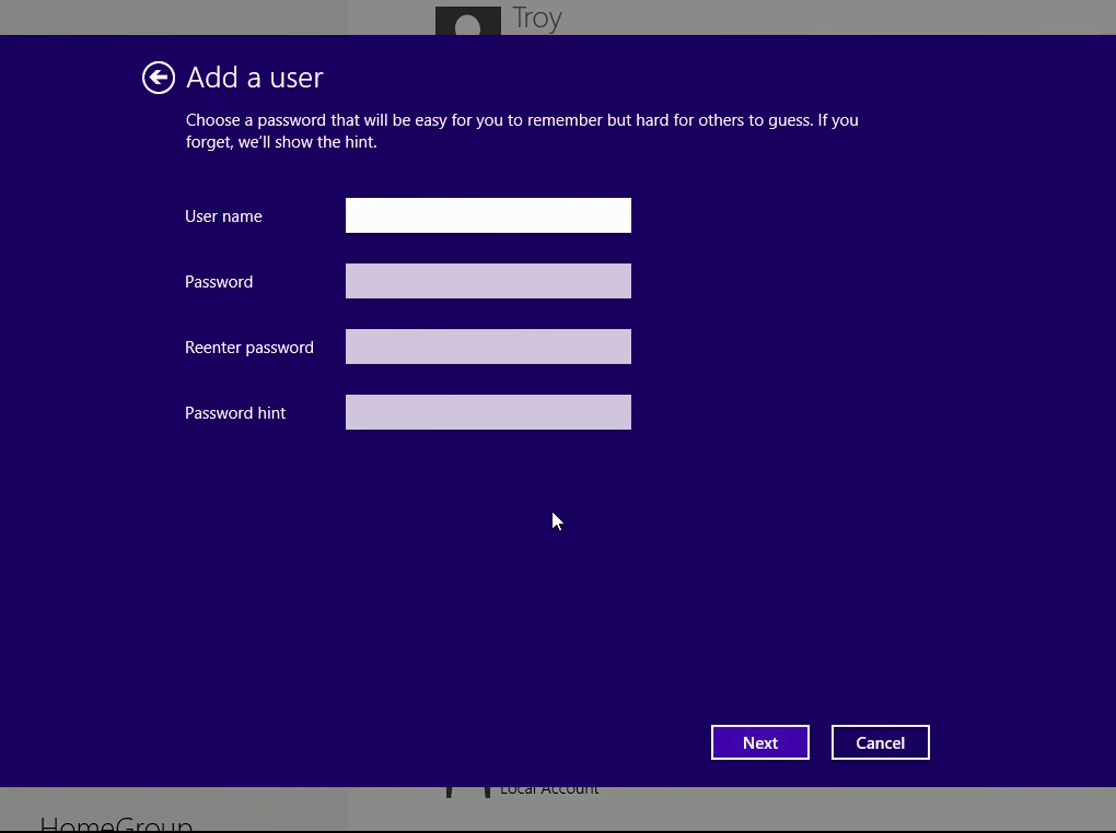
pyautogui.write('Chad')
pyautogui.click(774, 738)
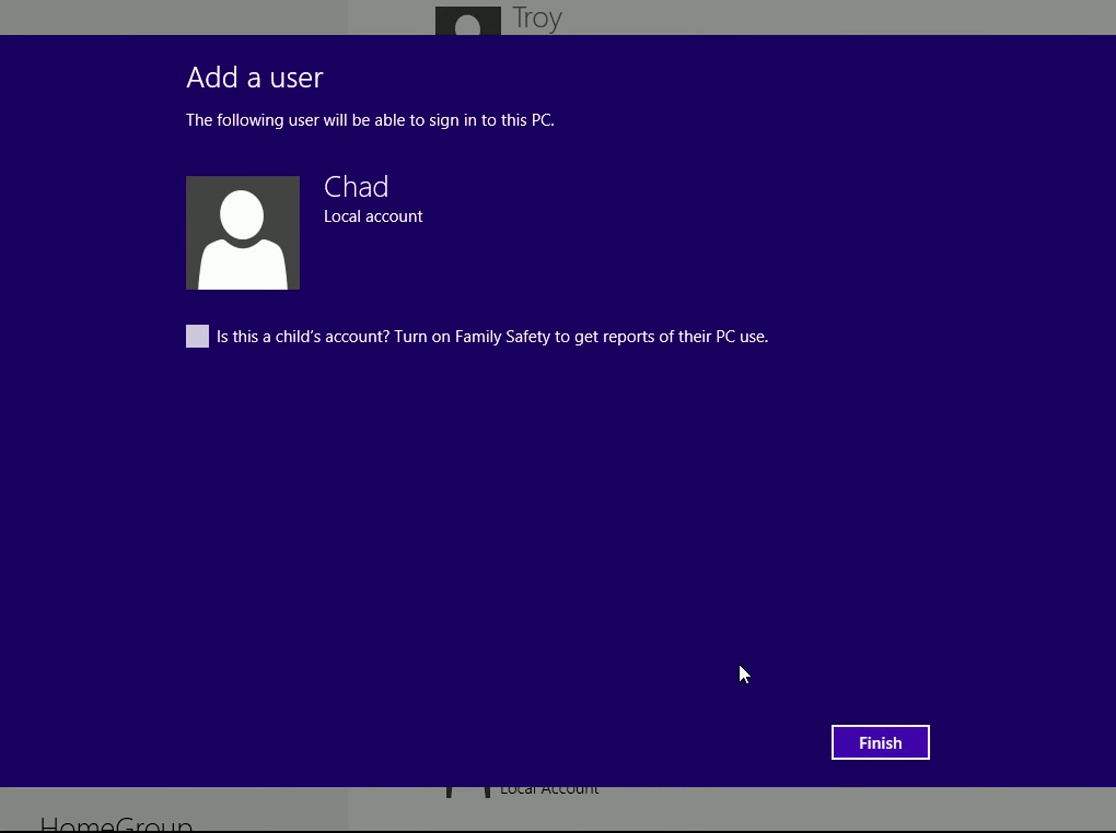
pyautogui.click(890, 745)
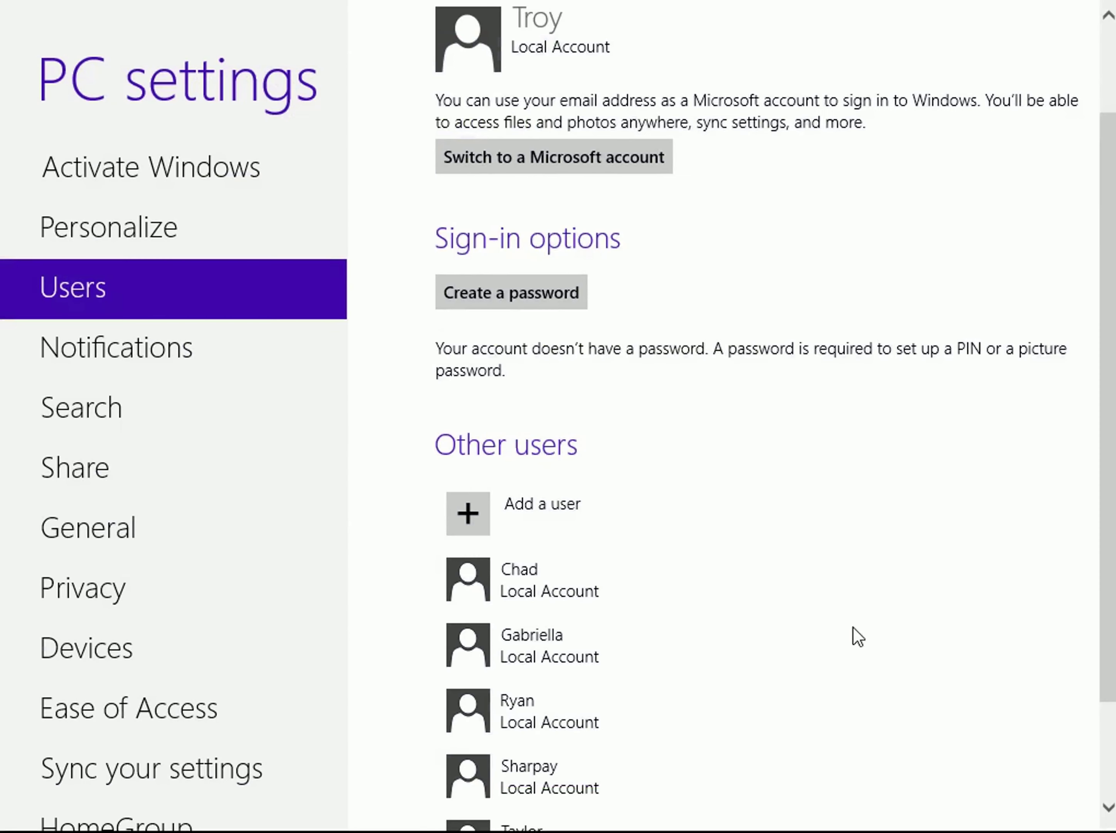
pyautogui.scroll(-3, 862, 637)
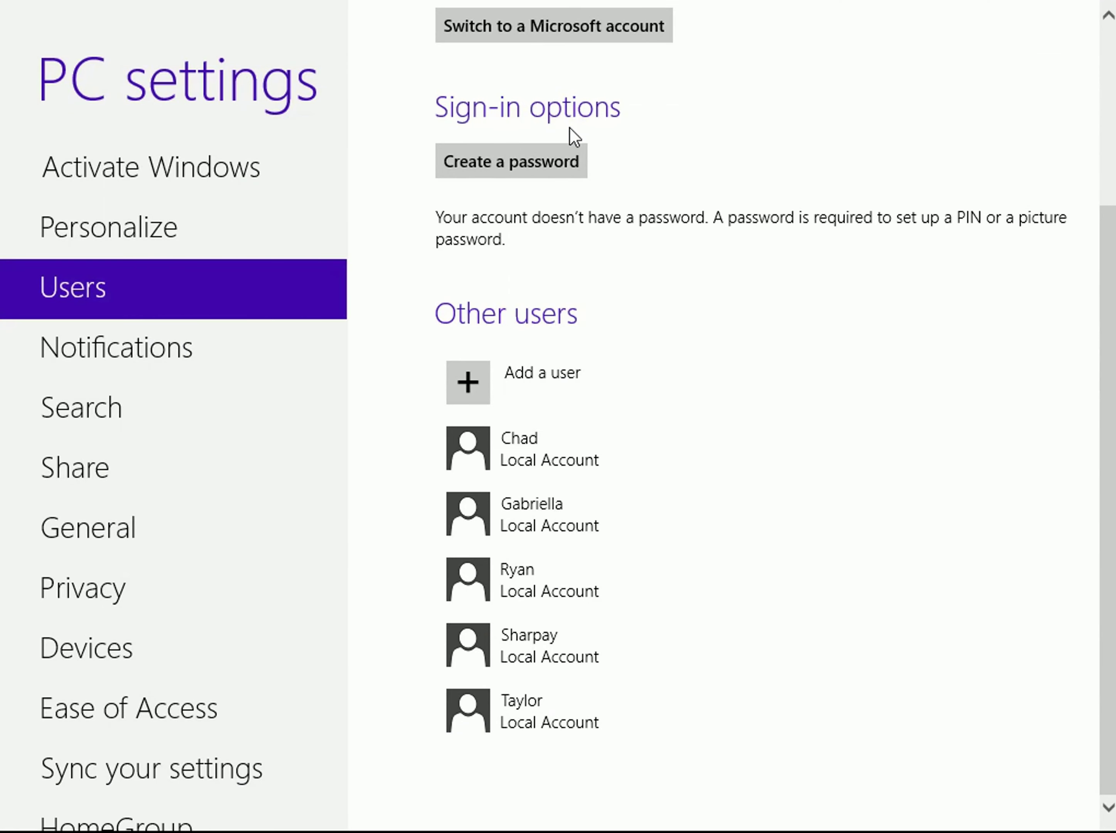
# Return to the Start screen and switch from the current account to one of the newly added users.
pyautogui.press('super')
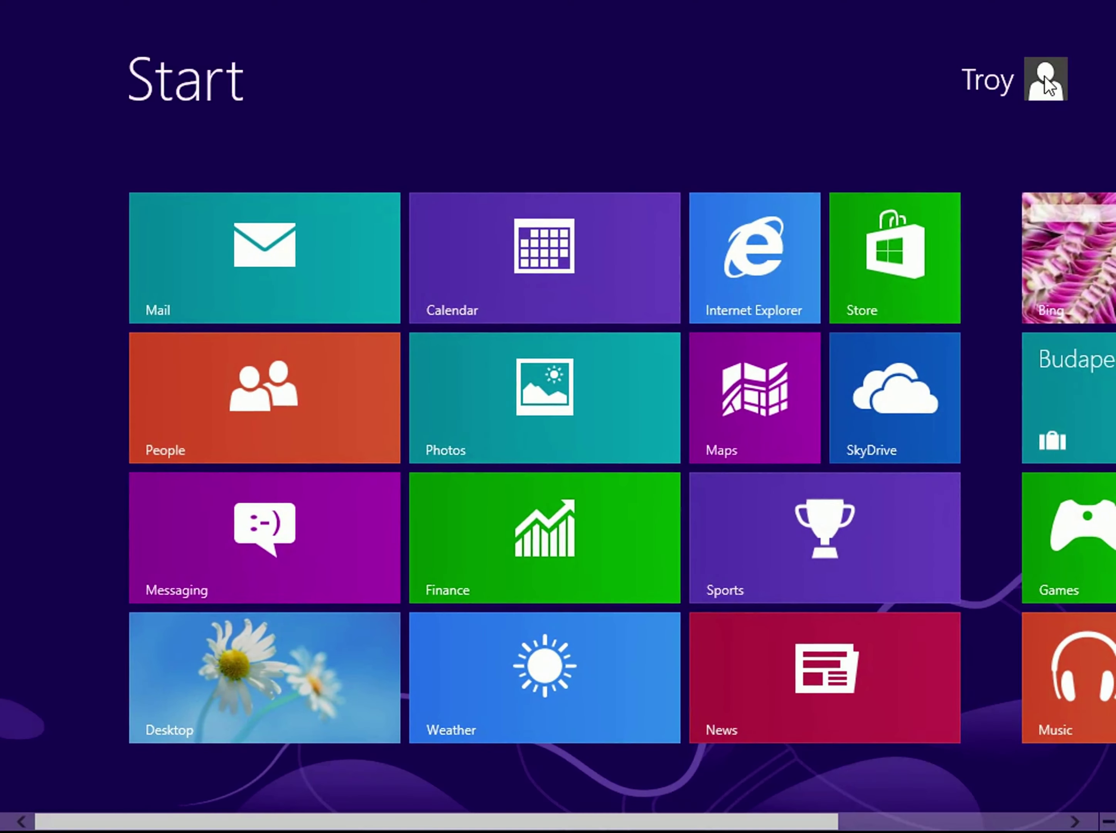
pyautogui.click(1044, 75)
pyautogui.click(941, 368)
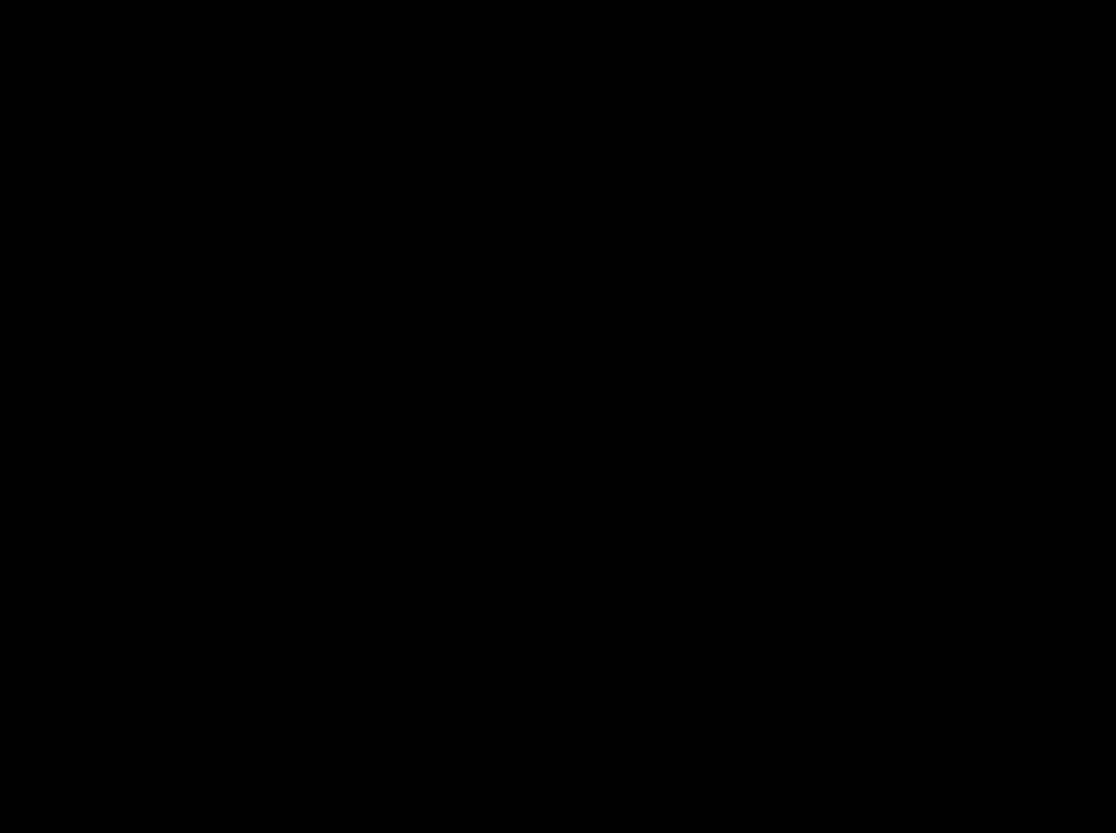